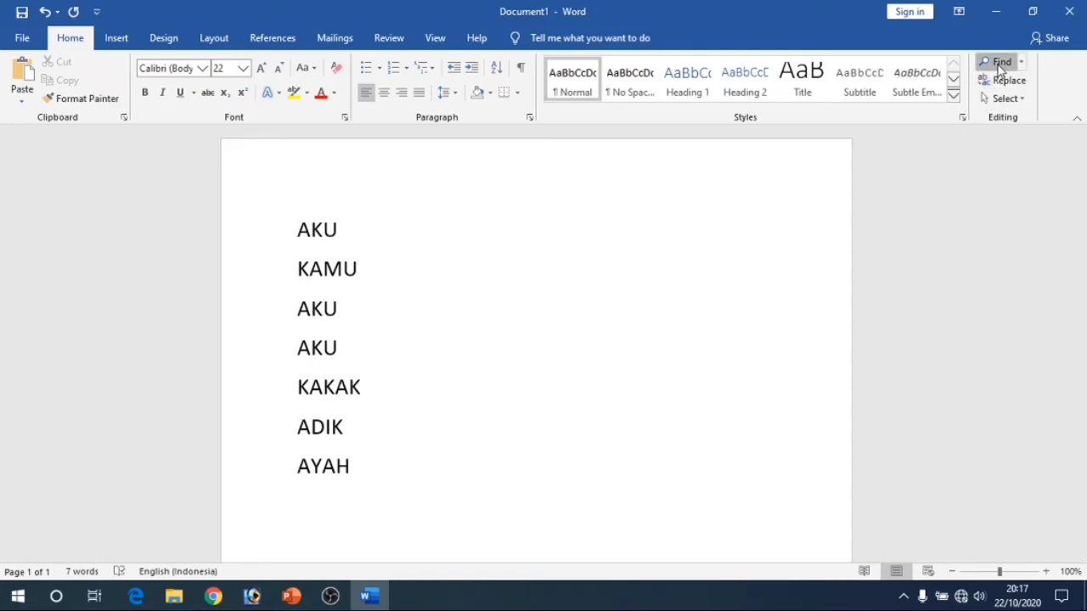
Search the document for the word AKU and view its highlighted matches.
left_click(1000, 66)
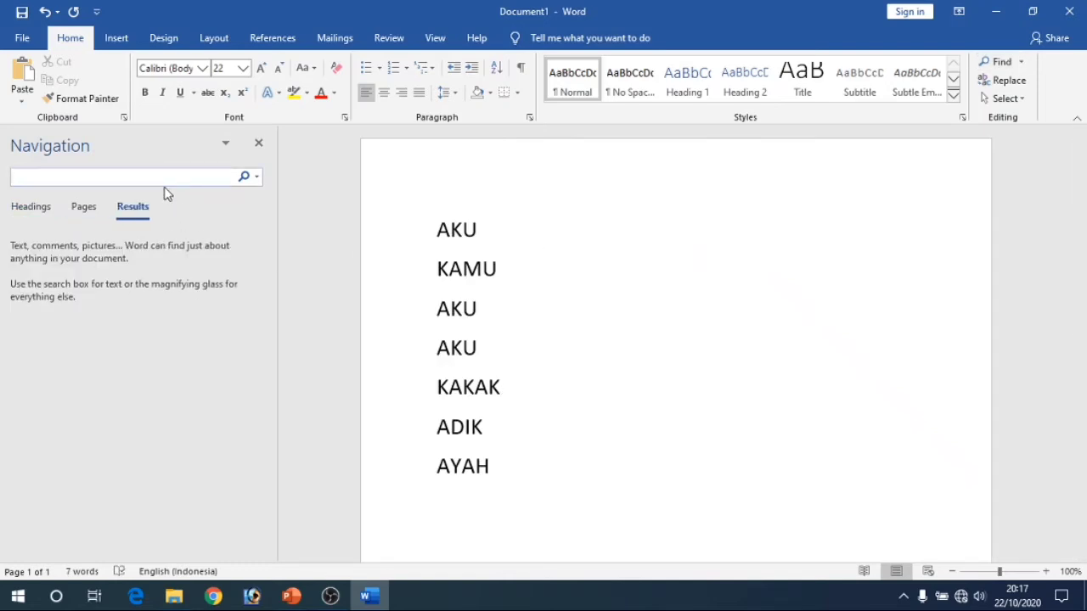
type("AK")
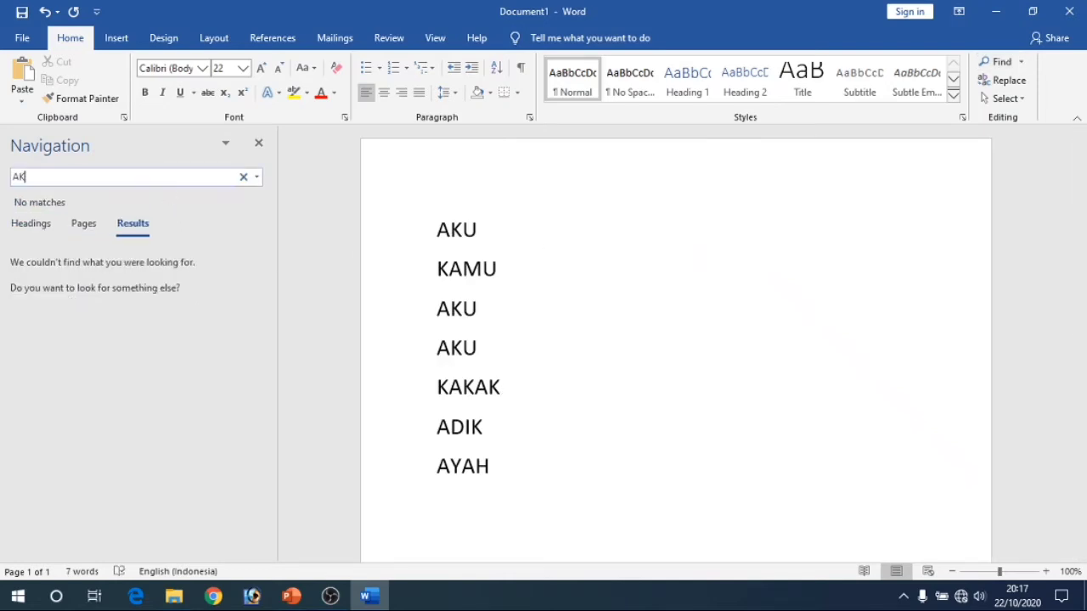
type("U")
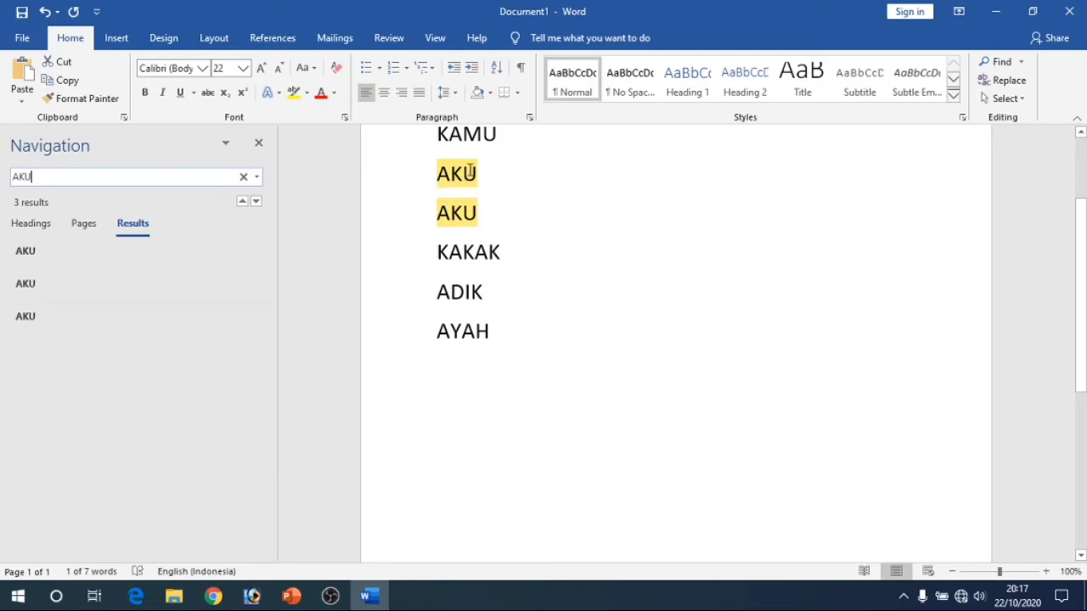
scroll(523, 191, "up", 1)
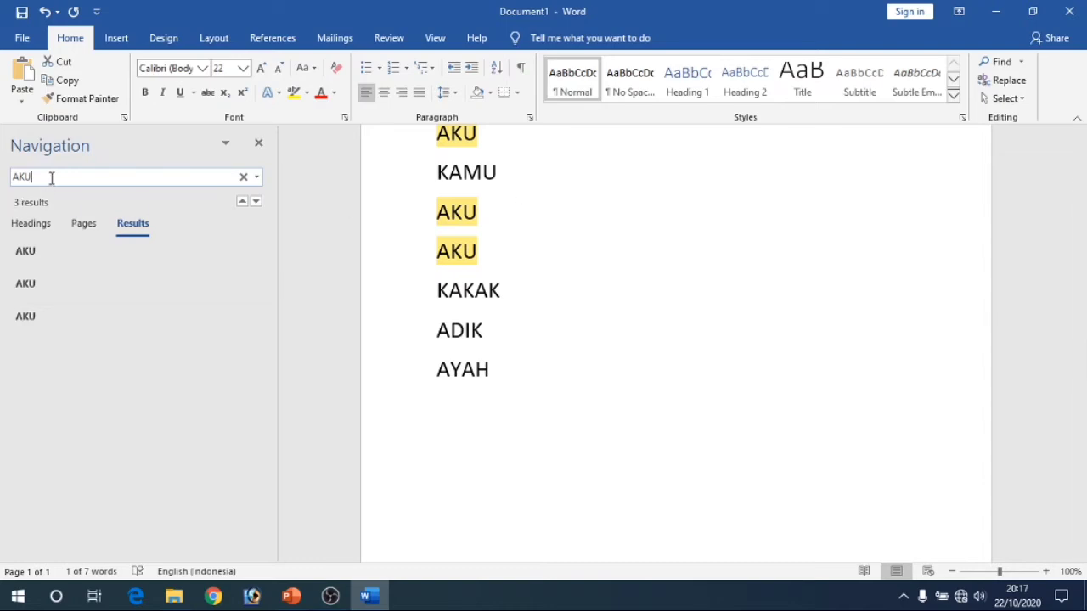
Search the document for ADIK instead, view the highlighted match, and close the search pane.
left_click_drag(51, 178, 23, 213)
left_click_drag(48, 175, 7, 179)
type("ADIK")
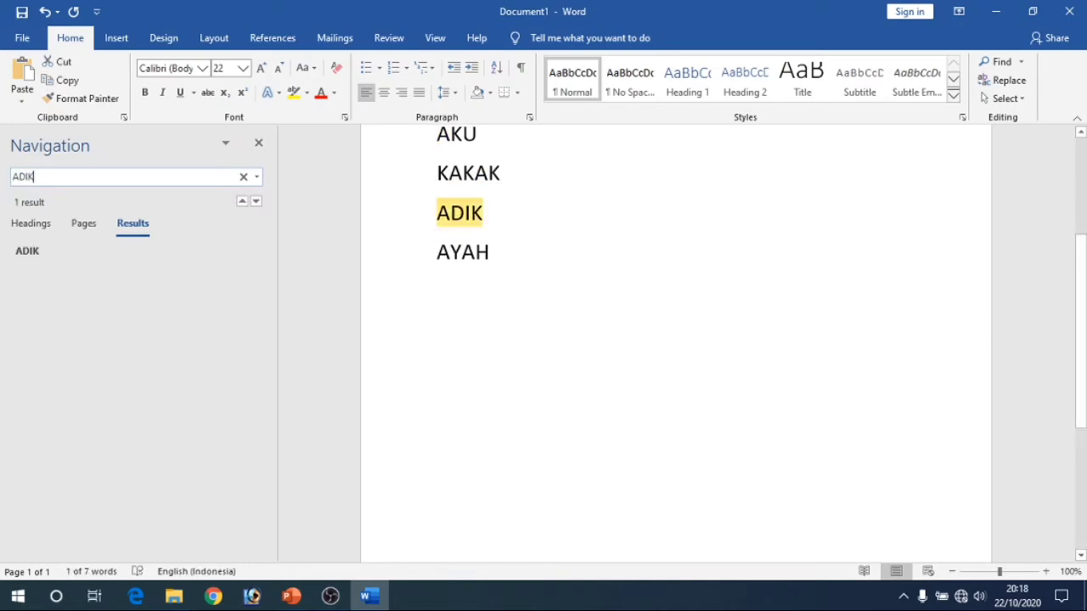
scroll(621, 393, "up", 2)
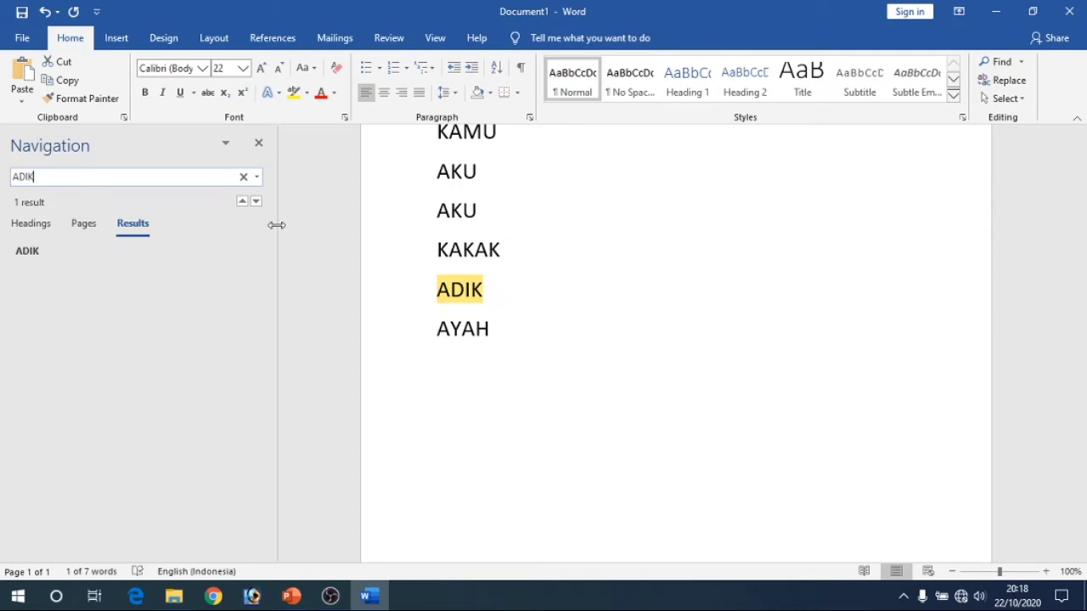
scroll(436, 347, "up", 4)
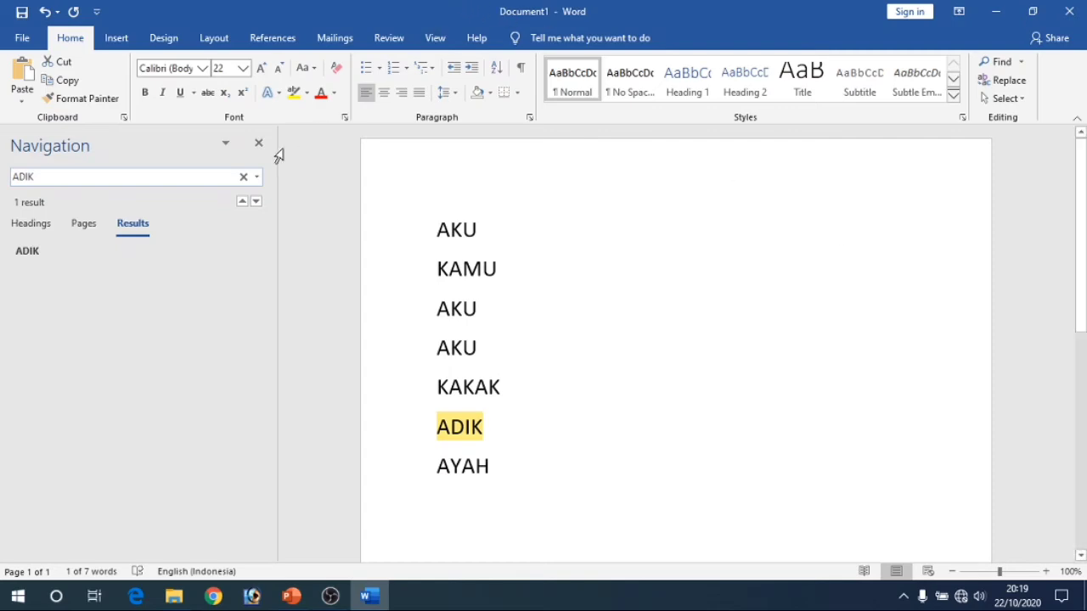
left_click(258, 145)
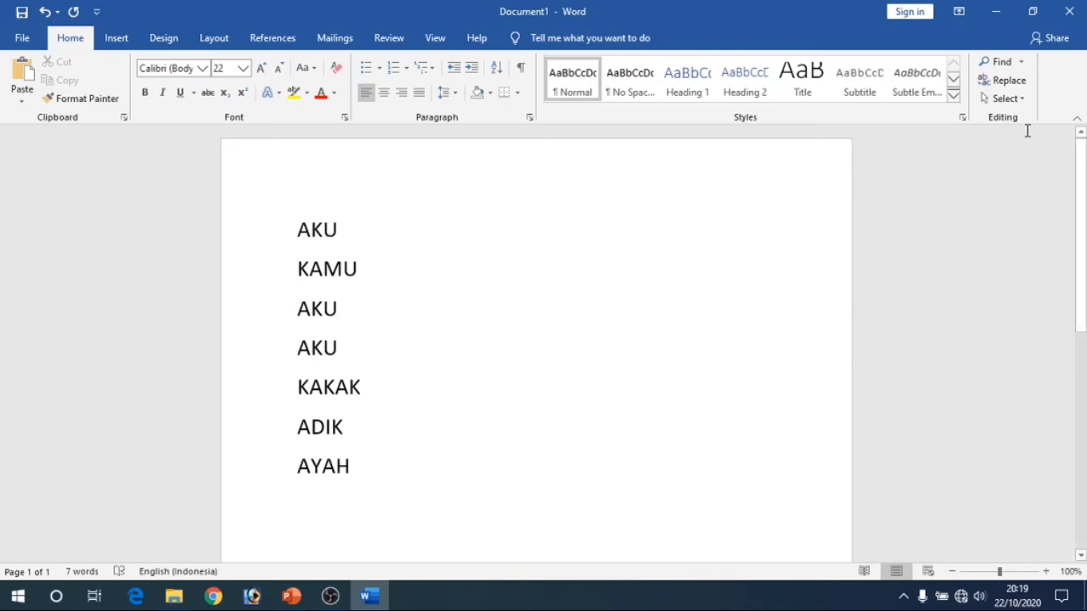
Use Find and Replace to replace the word ADIK with BUNDA in the word list.
left_click(986, 81)
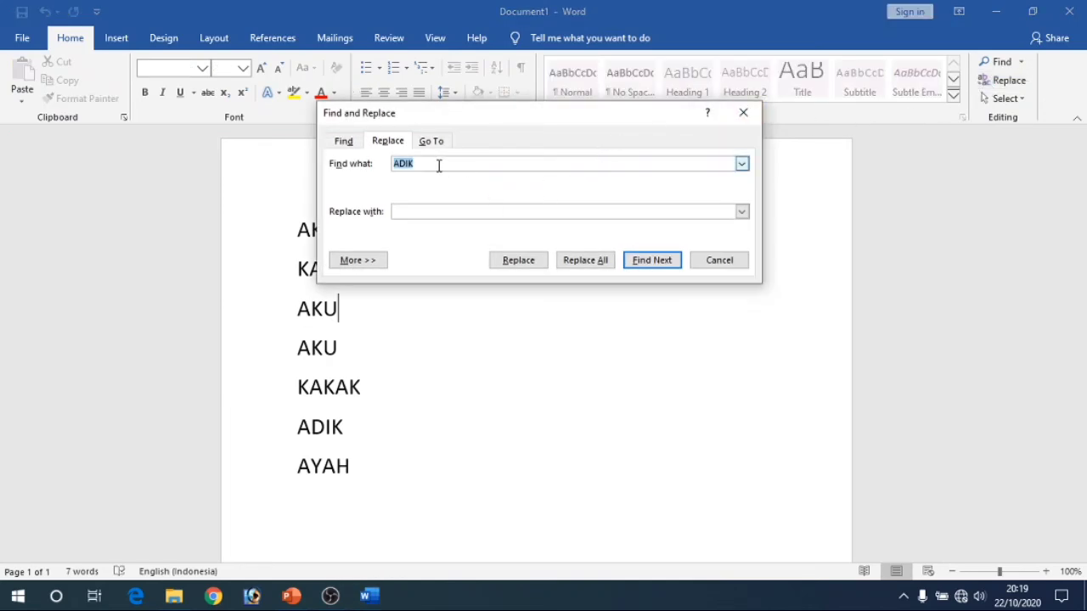
left_click(292, 162)
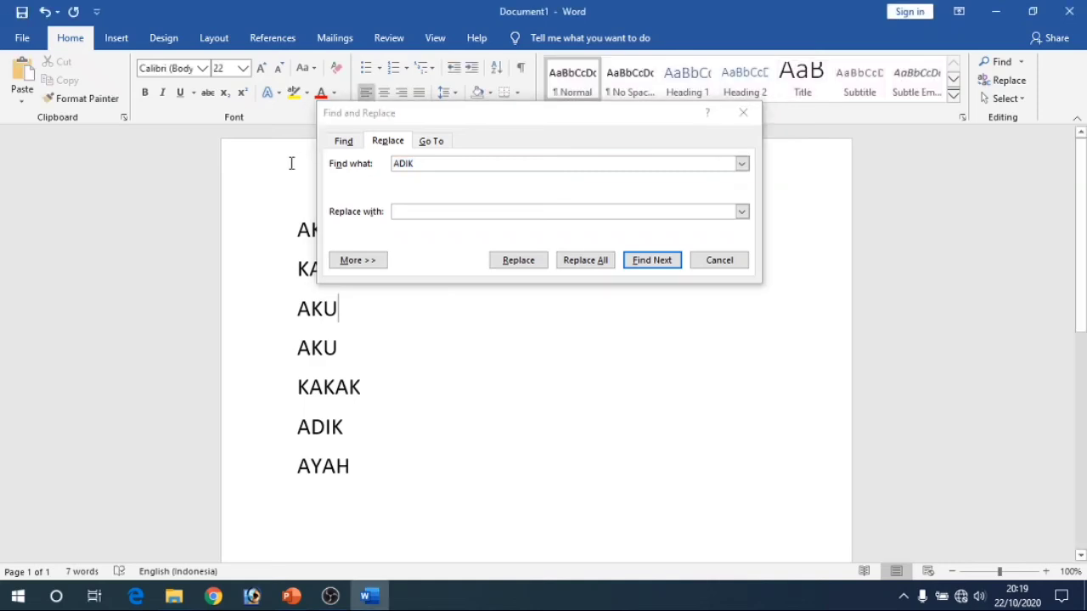
left_click(451, 210)
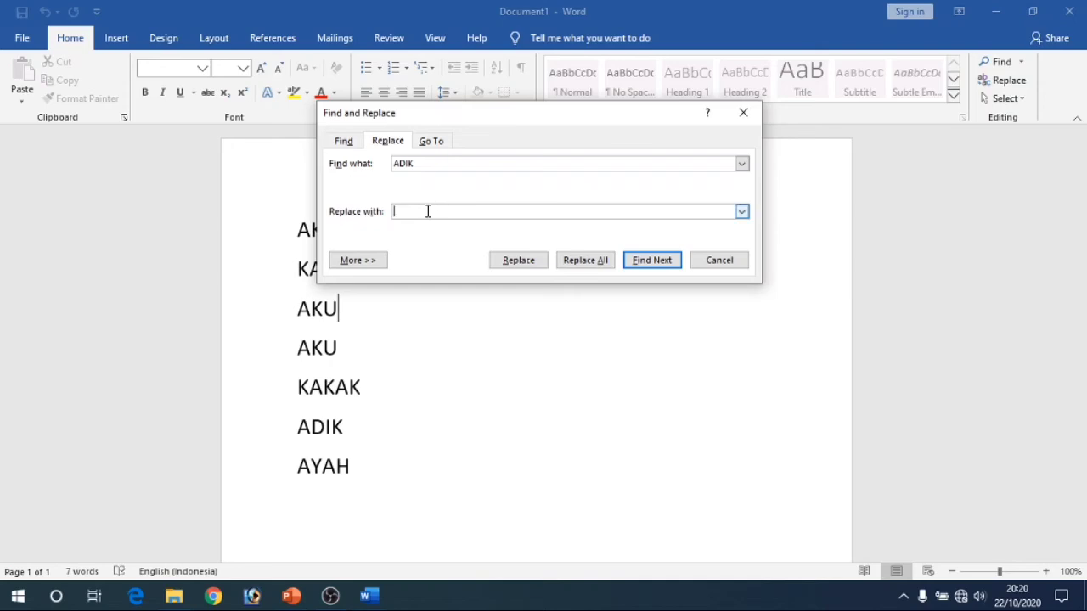
type("BUNDA")
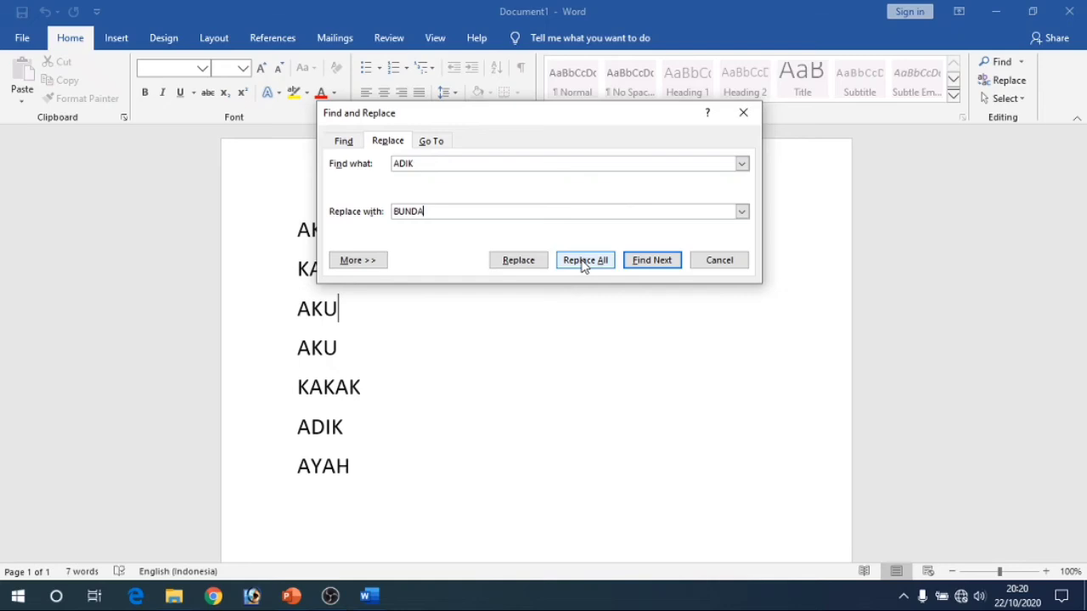
left_click(535, 267)
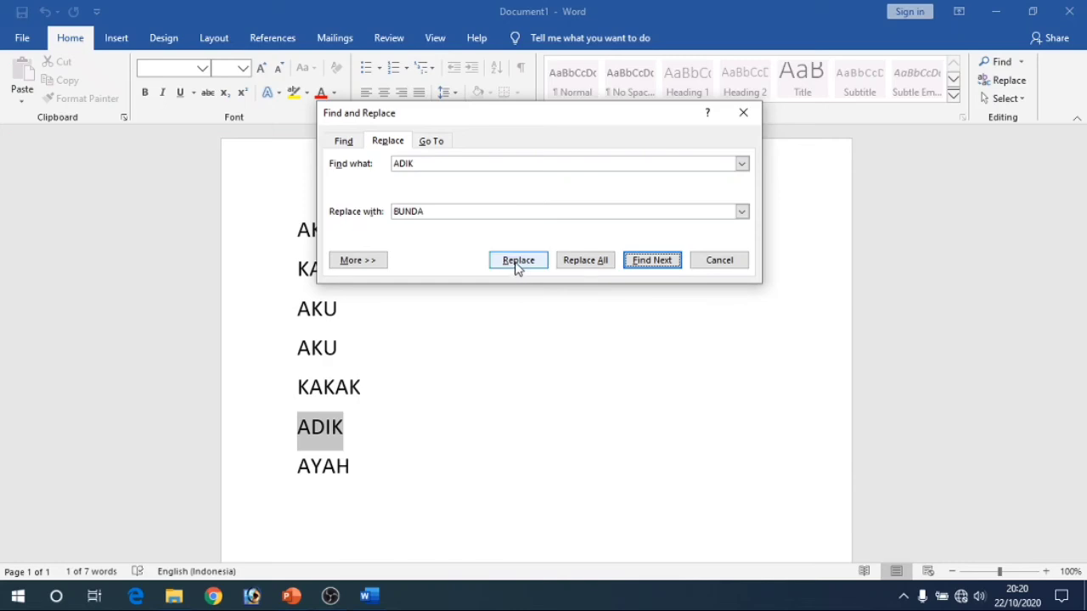
left_click_drag(516, 123, 608, 103)
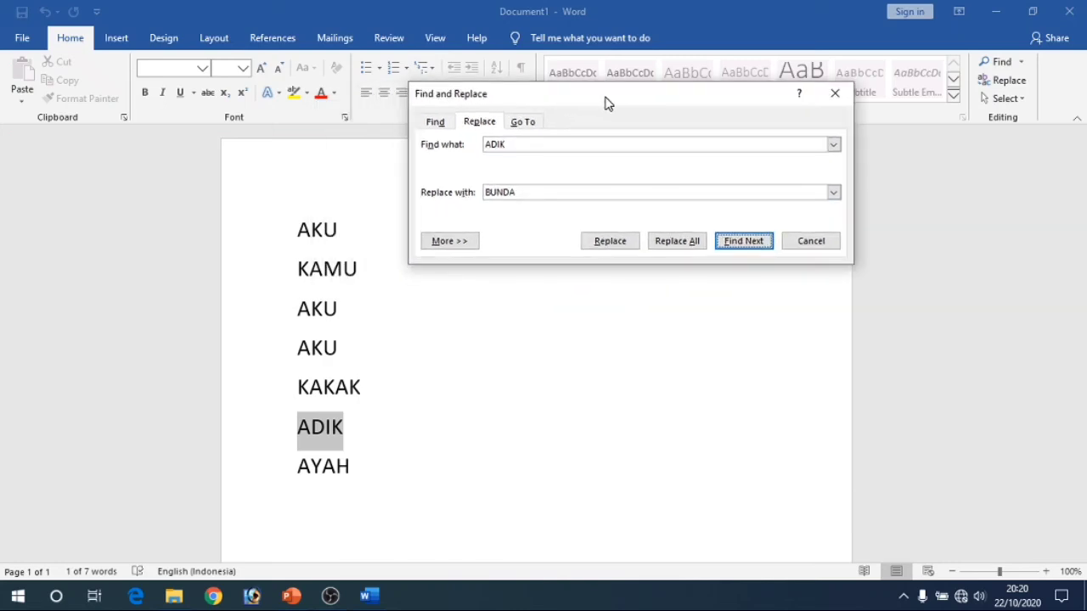
left_click(610, 241)
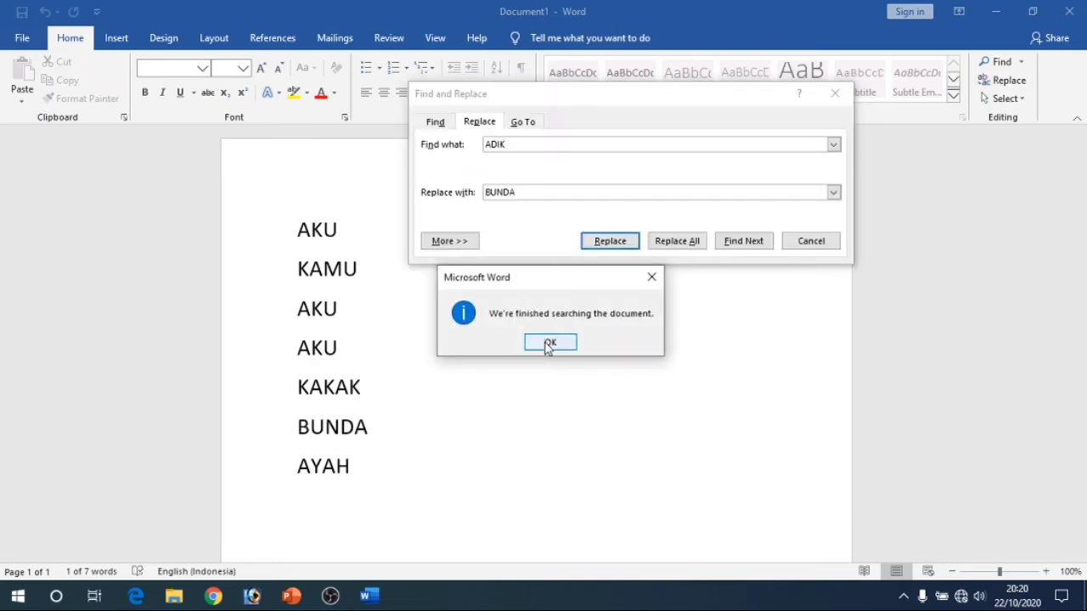
left_click(549, 343)
scroll(546, 340, "down", 2)
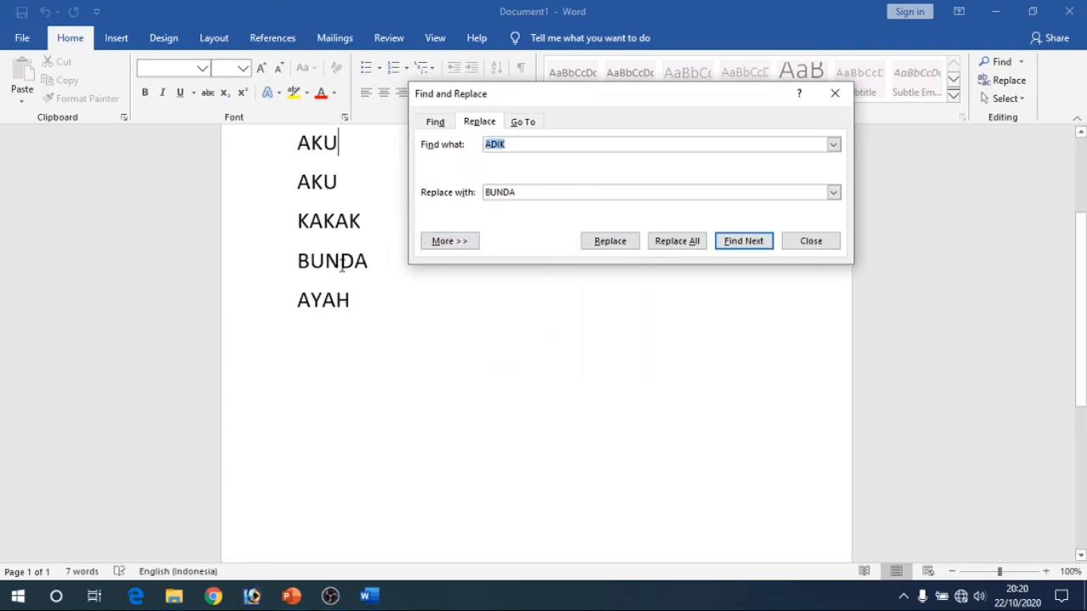
scroll(339, 266, "up", 2)
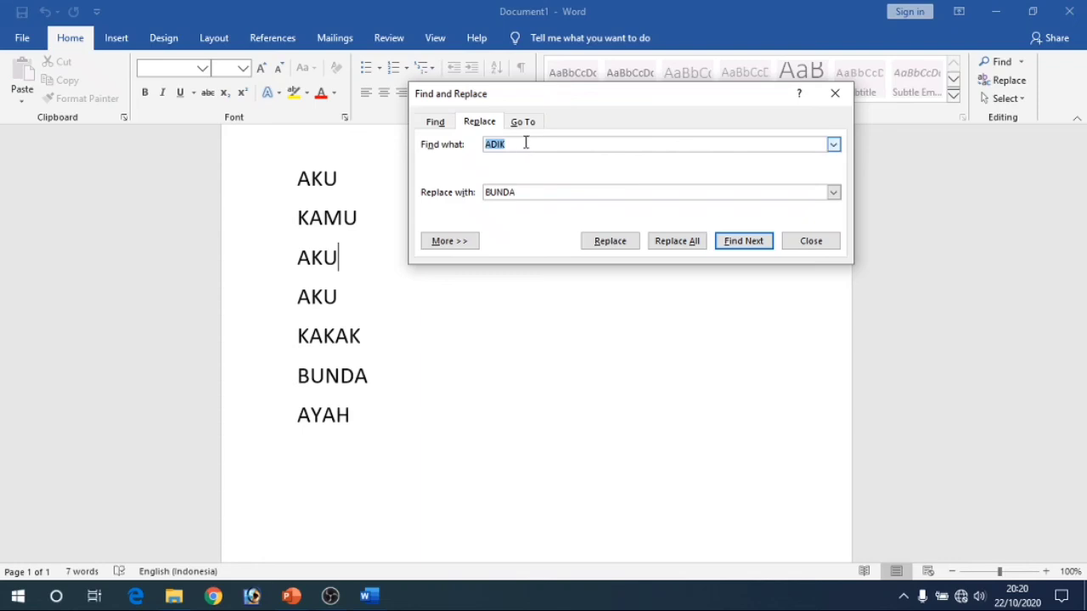
Set up a replacement of AKU with SAYA and apply it only to the AKU directly above KAKAK.
type("AKU")
key("Tab")
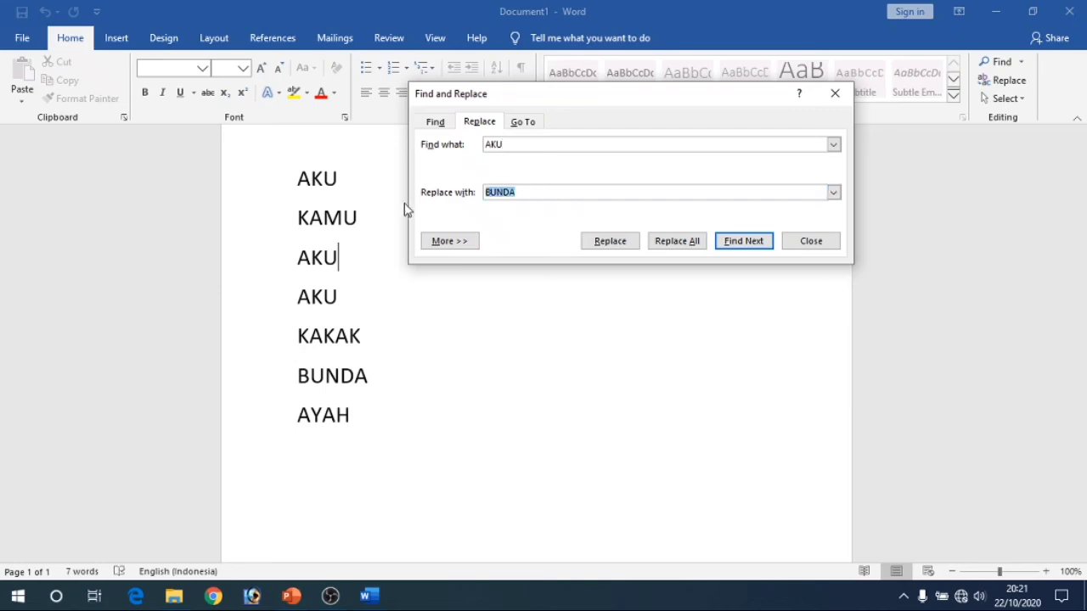
type("SAYA")
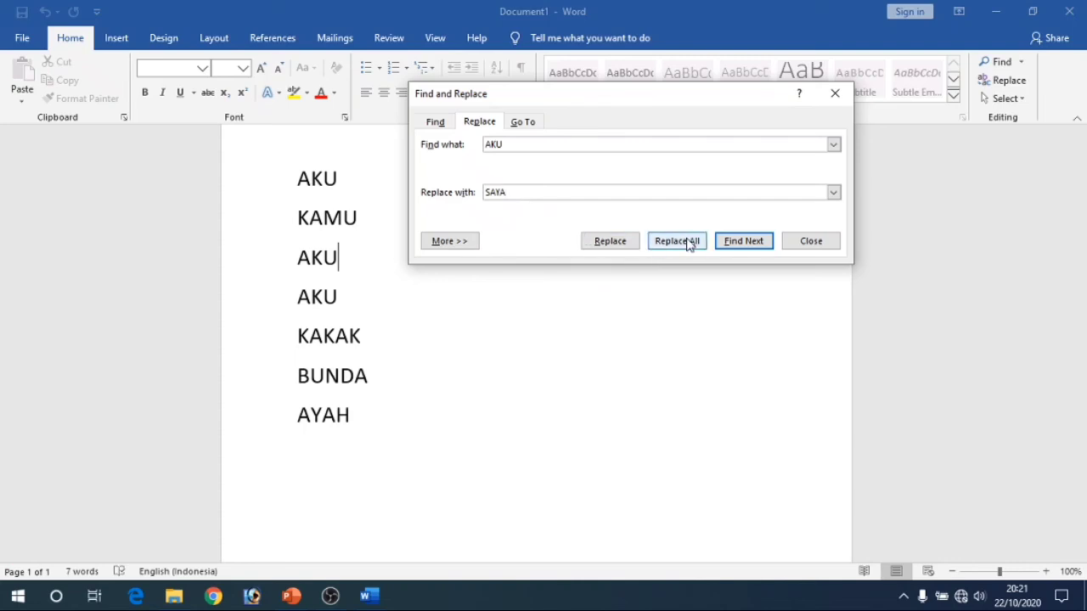
left_click(610, 243)
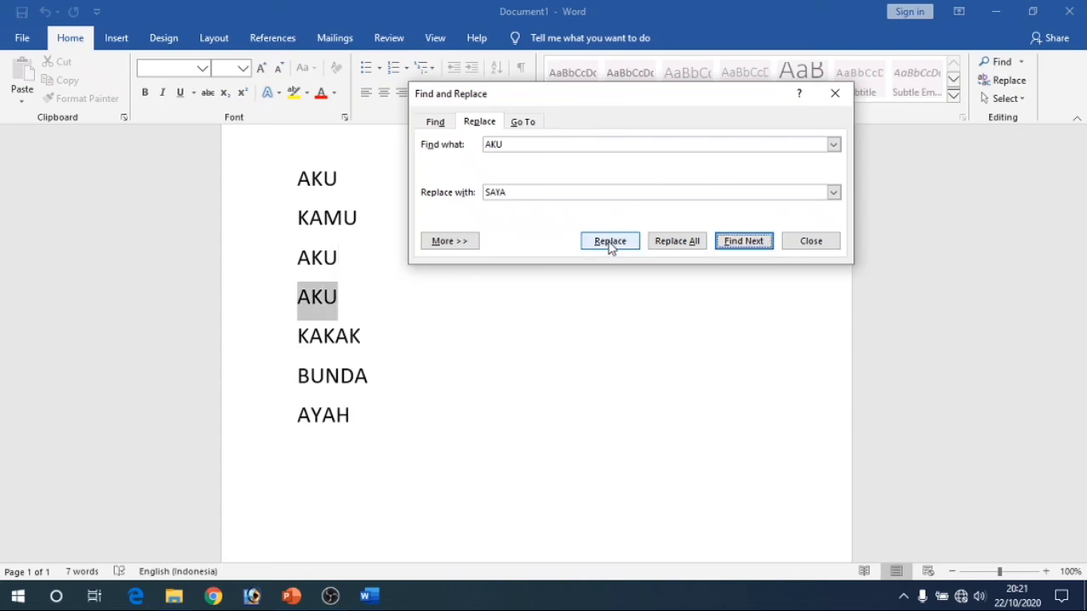
left_click(610, 243)
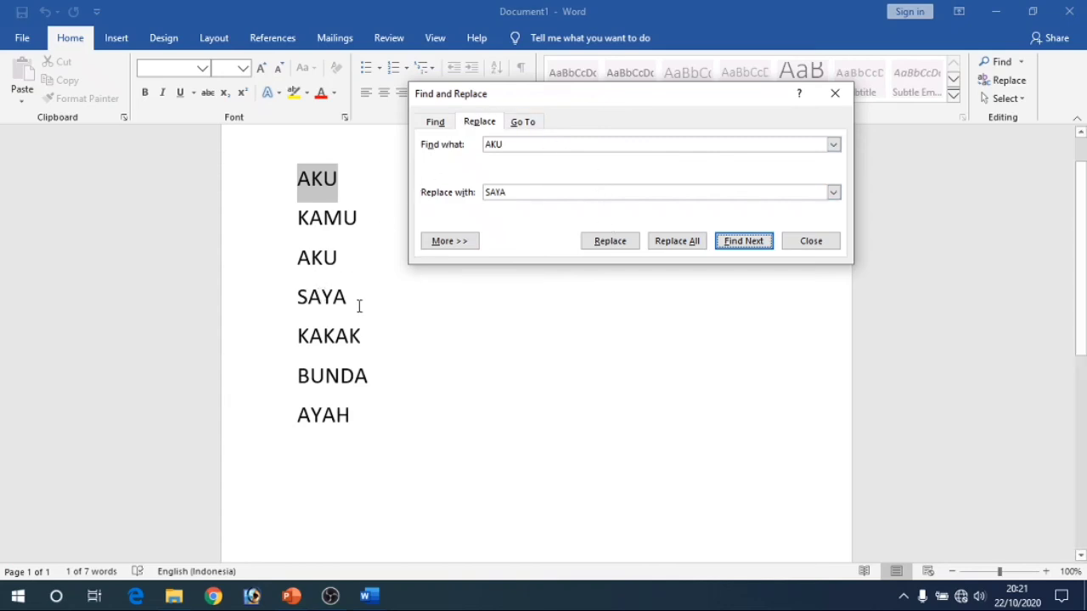
left_click(359, 306)
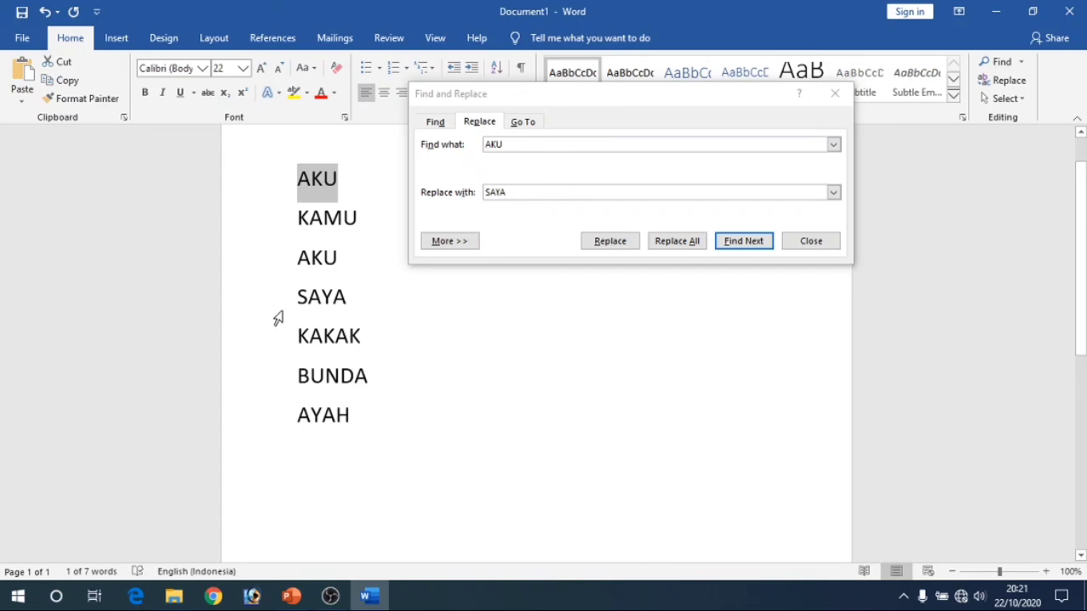
Replace all remaining occurrences of AKU with SAYA at once and close Find and Replace.
left_click(675, 242)
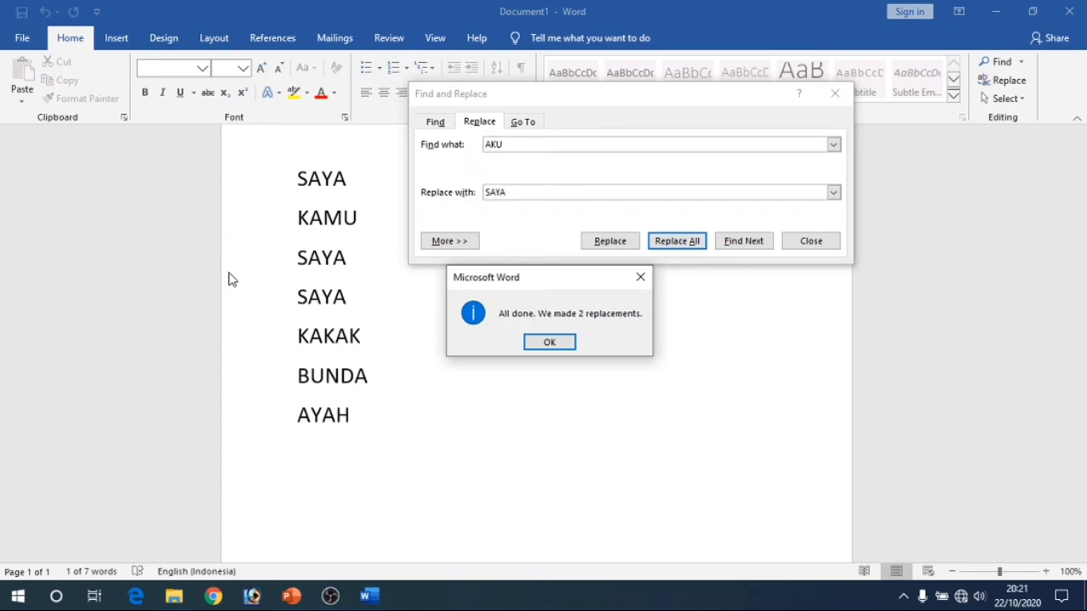
left_click(550, 342)
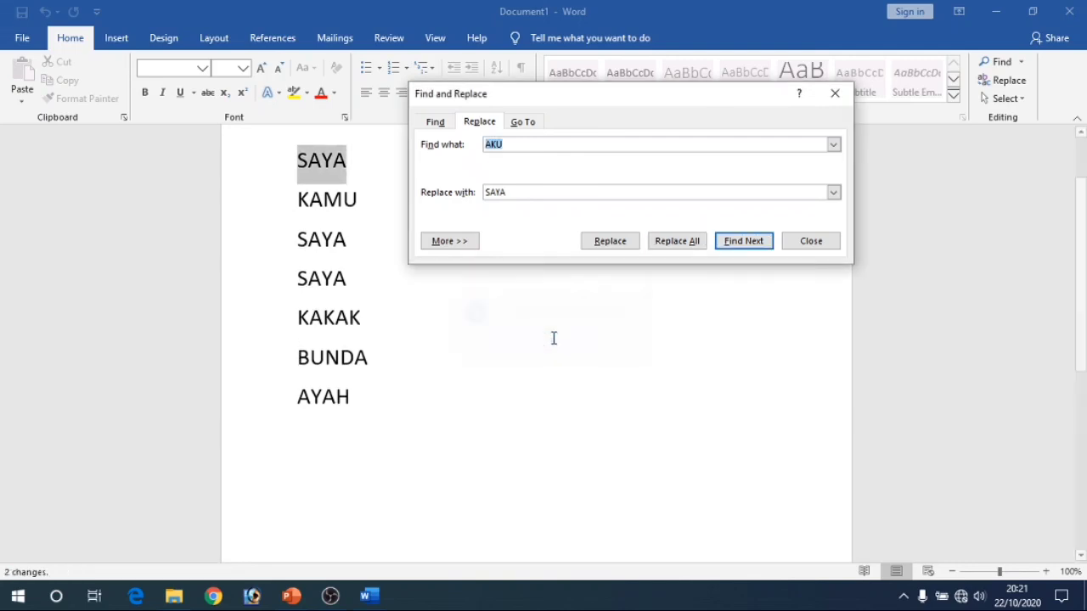
left_click(811, 242)
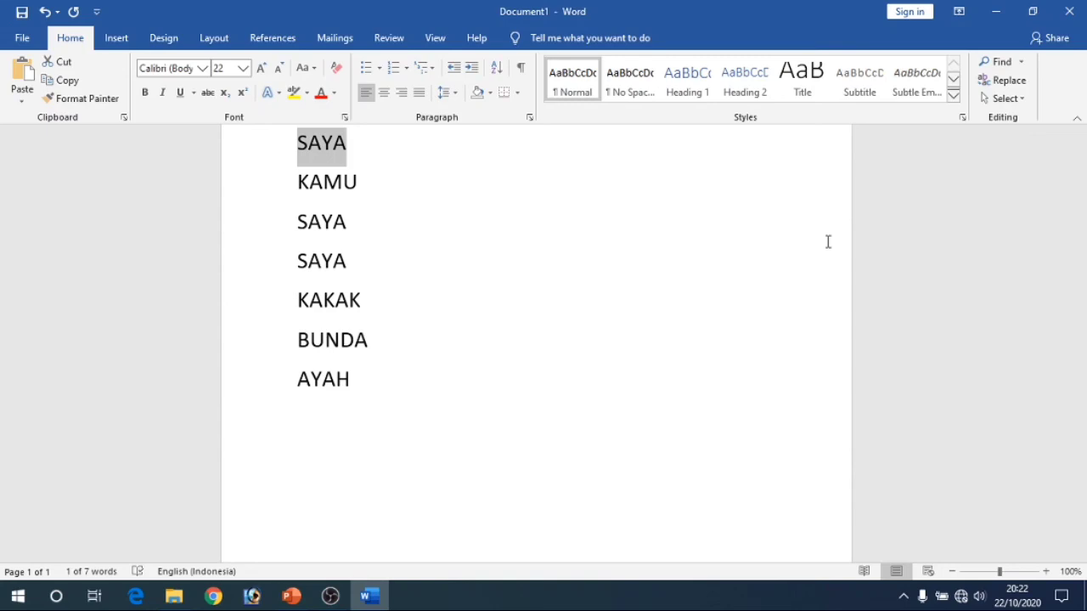
Search for the selected word SAYA, close the search results, and open the Replace function.
key("ctrl+f")
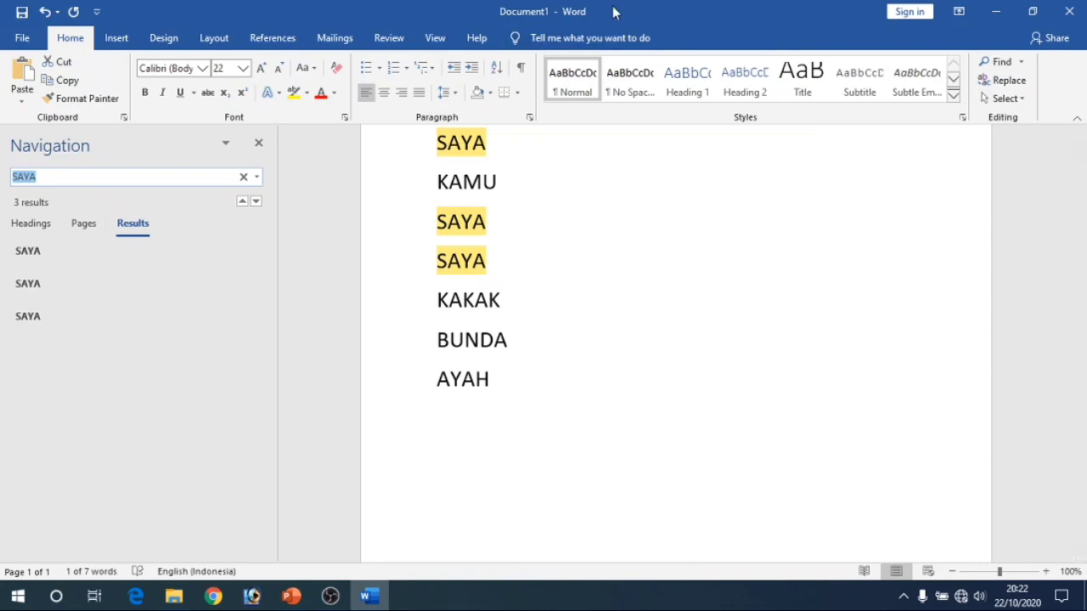
left_click(260, 144)
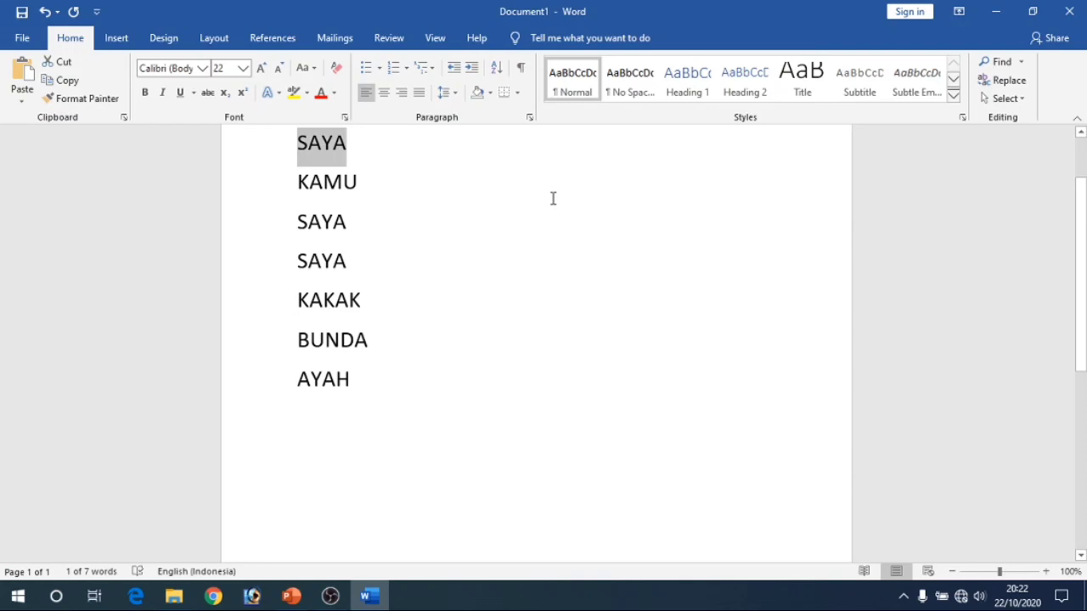
key("ctrl+h")
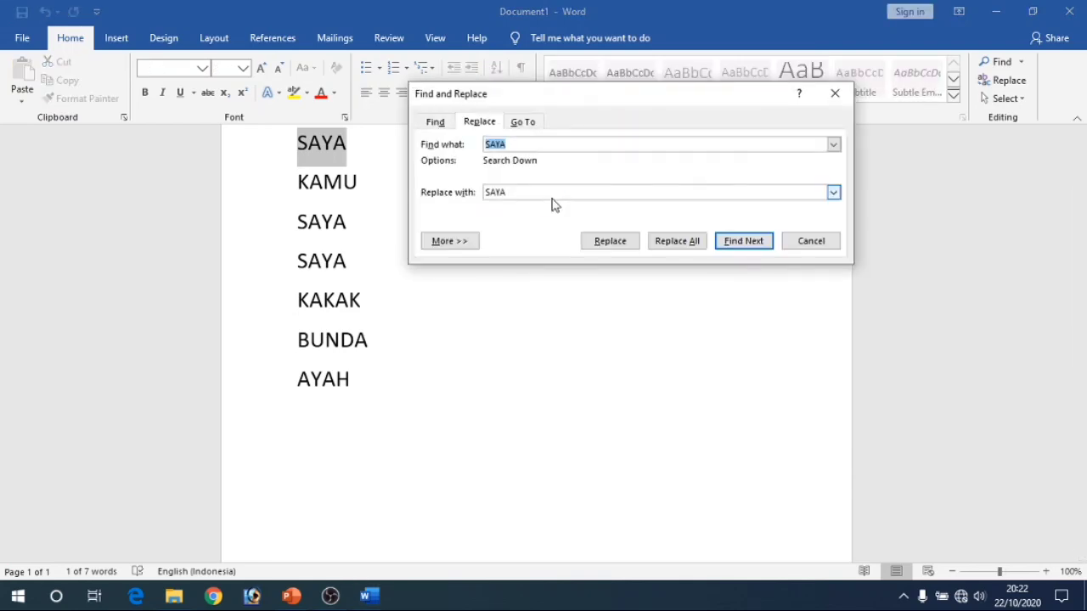